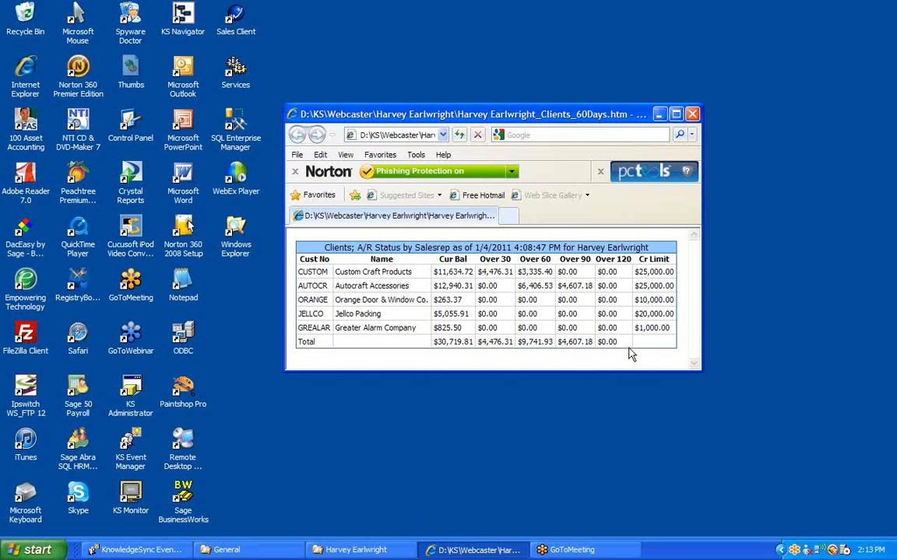
Step: Switch to KnowledgeSync Event Manager, open the "Clients; 90 Days Overdue (All)" query definition and review its tables and links
{"action": "left_click", "coordinate": [146, 550]}
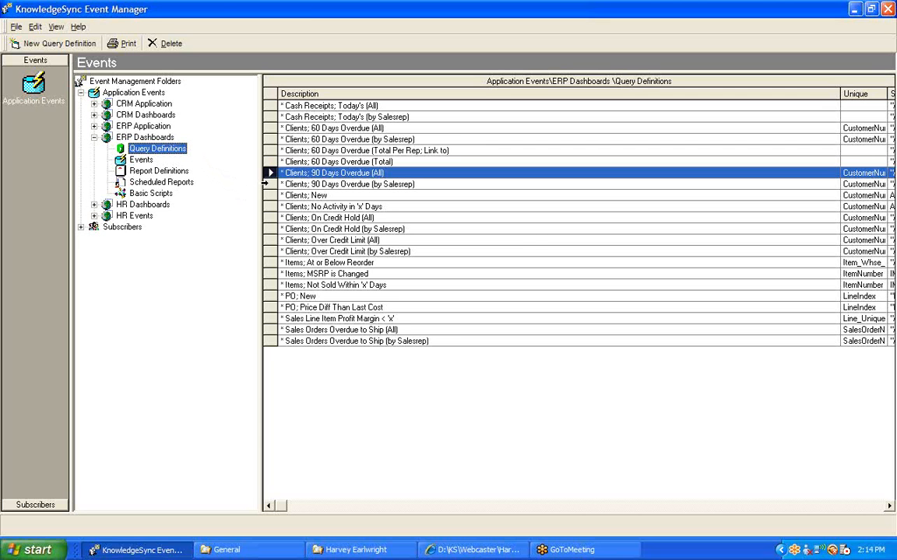
{"action": "left_click", "coordinate": [269, 184]}
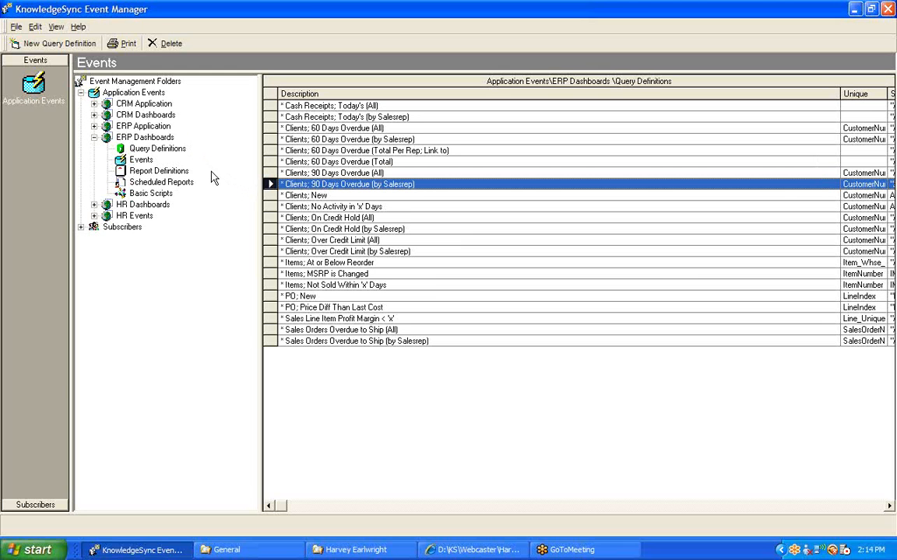
{"action": "left_click", "coordinate": [296, 173]}
{"action": "double_click", "coordinate": [296, 173]}
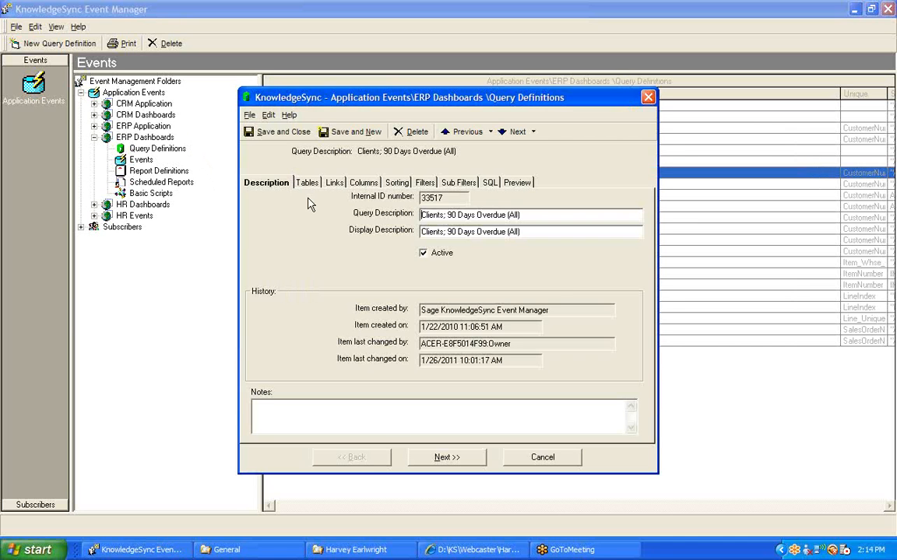
{"action": "left_click", "coordinate": [308, 184]}
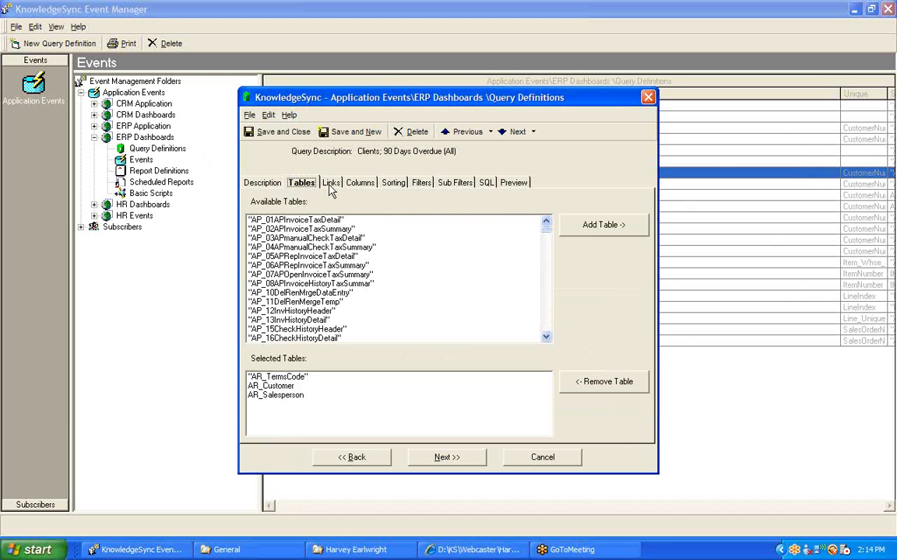
{"action": "left_click", "coordinate": [329, 185]}
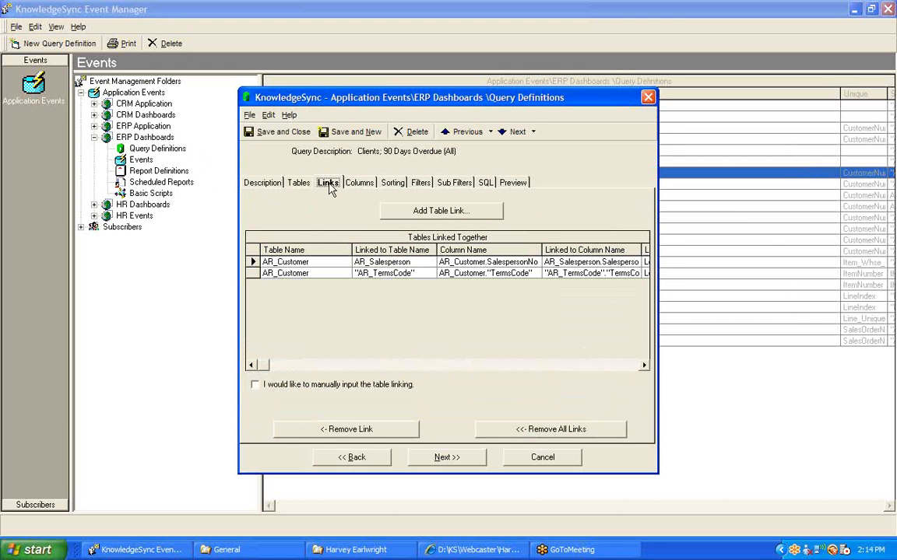
Step: Review the columns selected for the "Clients; 90 Days Overdue (All)" query, from the customer fields to the aging categories
{"action": "left_click", "coordinate": [360, 185]}
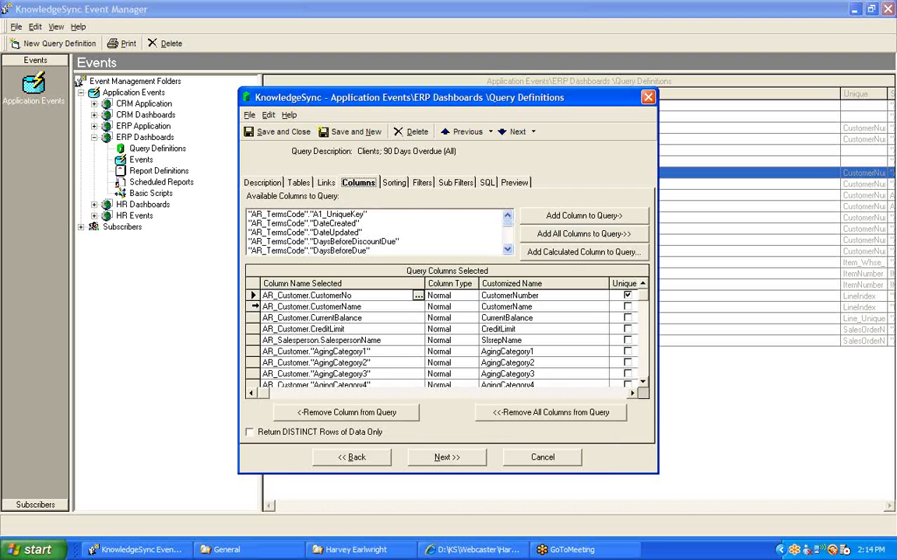
{"action": "left_click", "coordinate": [253, 307]}
{"action": "left_click", "coordinate": [253, 317]}
{"action": "left_click", "coordinate": [251, 330]}
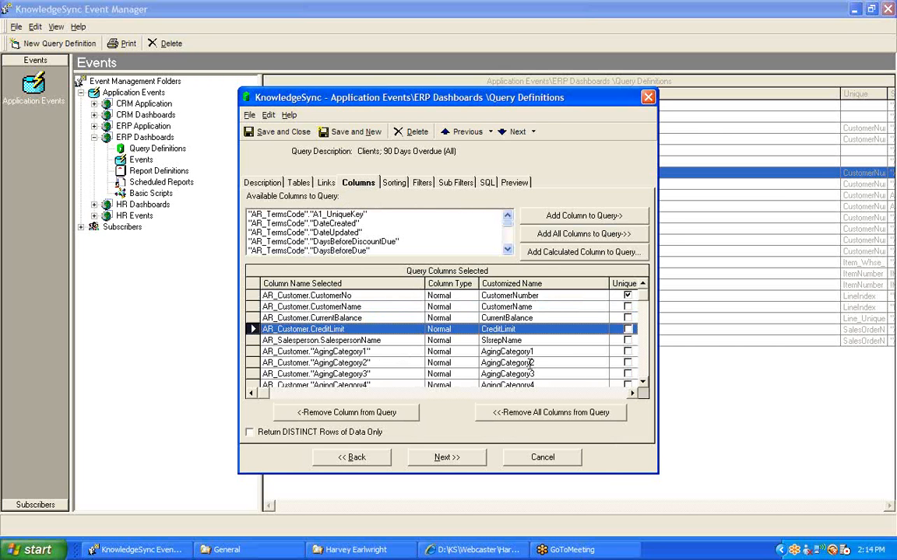
{"action": "left_click", "coordinate": [643, 383]}
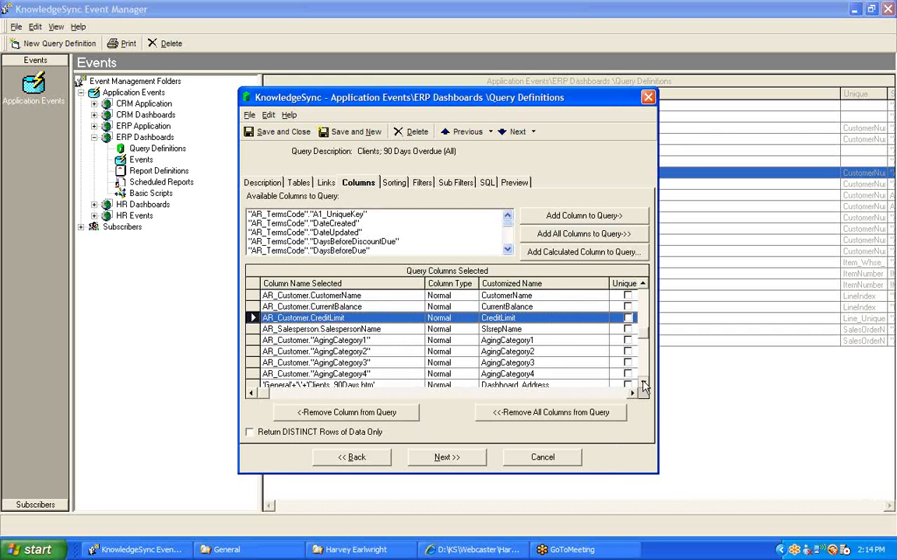
{"action": "left_click", "coordinate": [642, 382]}
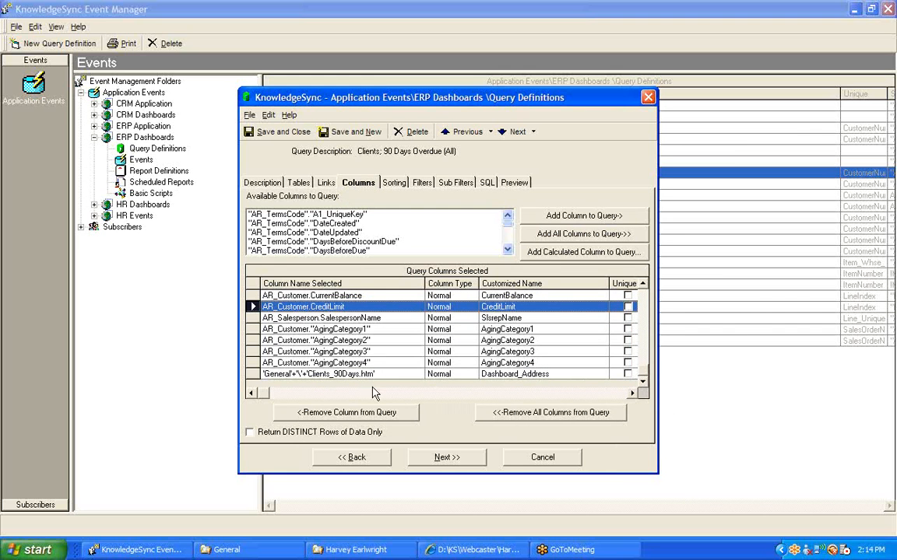
Step: Examine the calculated formula and customized name of the Dashboard_Address column, leaving the formula editor without changes
{"action": "left_click", "coordinate": [252, 374]}
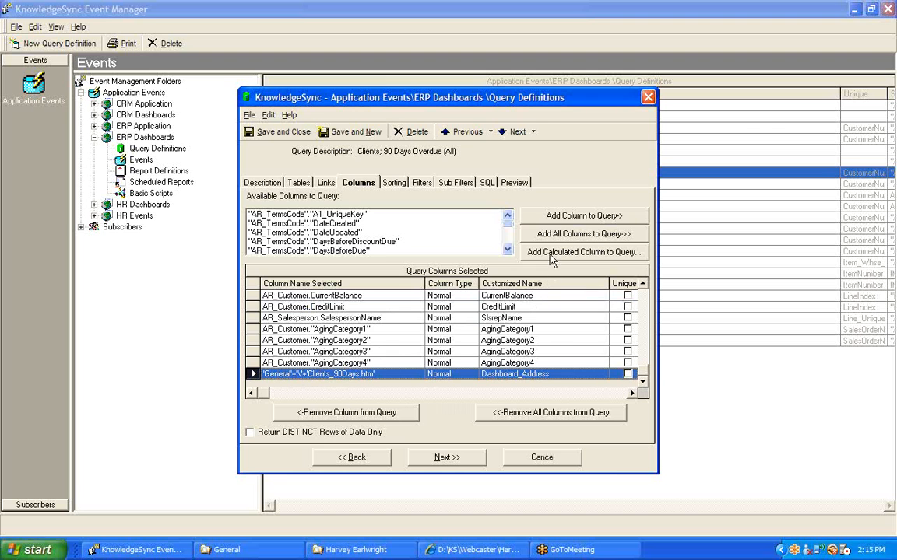
{"action": "left_click", "coordinate": [415, 374]}
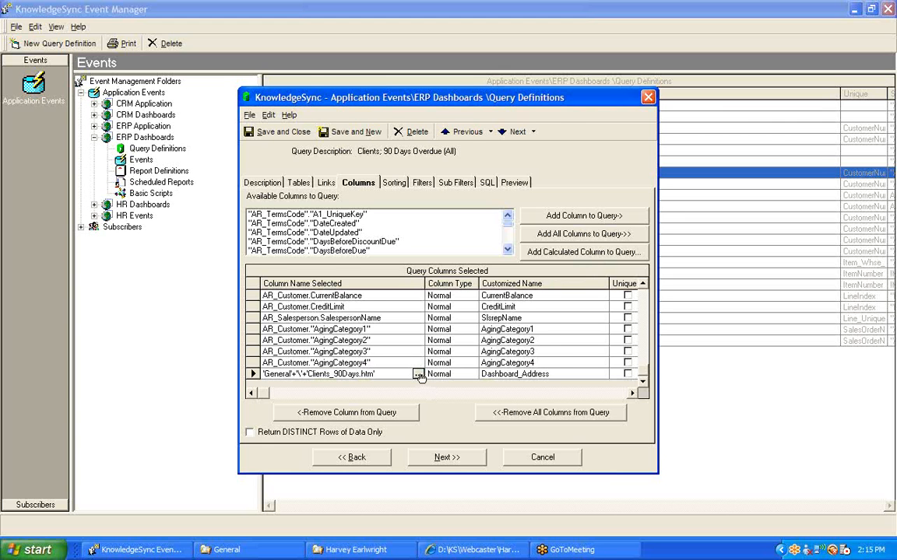
{"action": "left_click", "coordinate": [418, 374]}
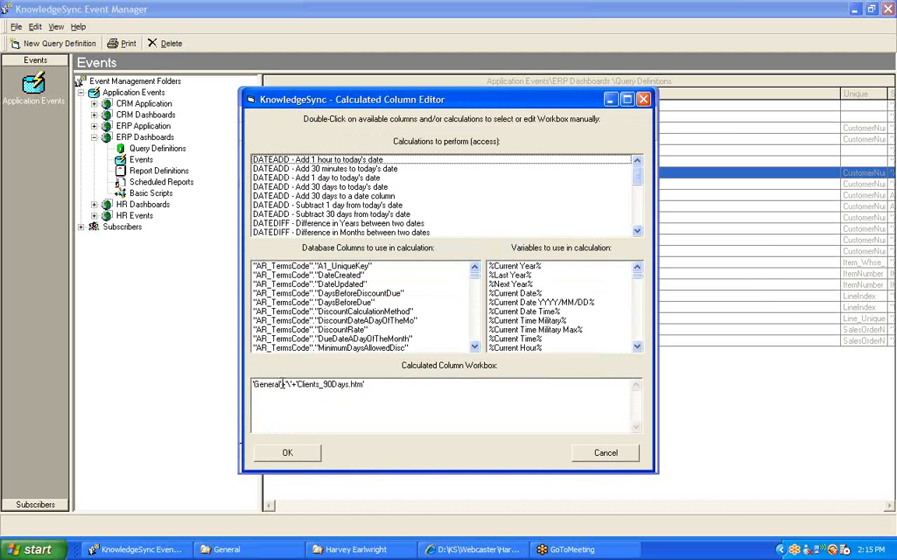
{"action": "left_click_drag", "start_coordinate": [280, 385], "coordinate": [246, 384]}
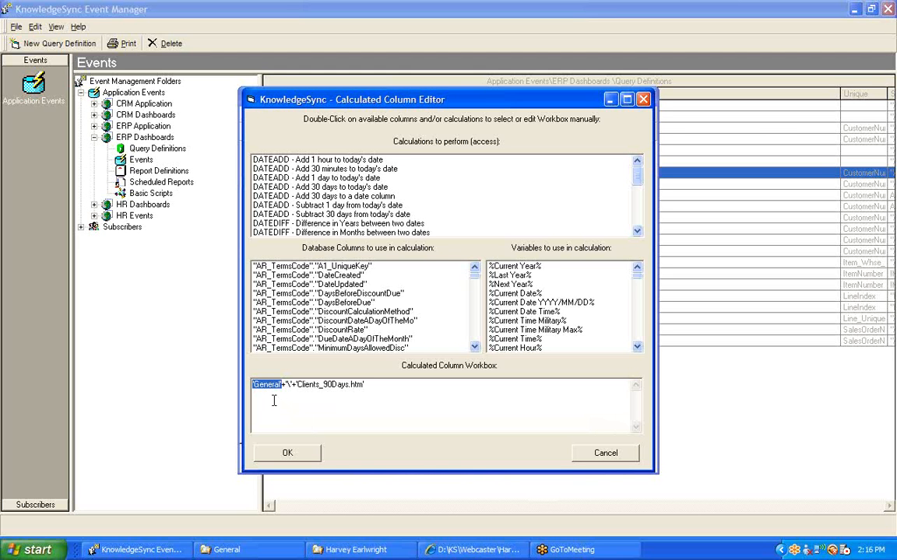
{"action": "left_click_drag", "start_coordinate": [296, 384], "coordinate": [363, 384]}
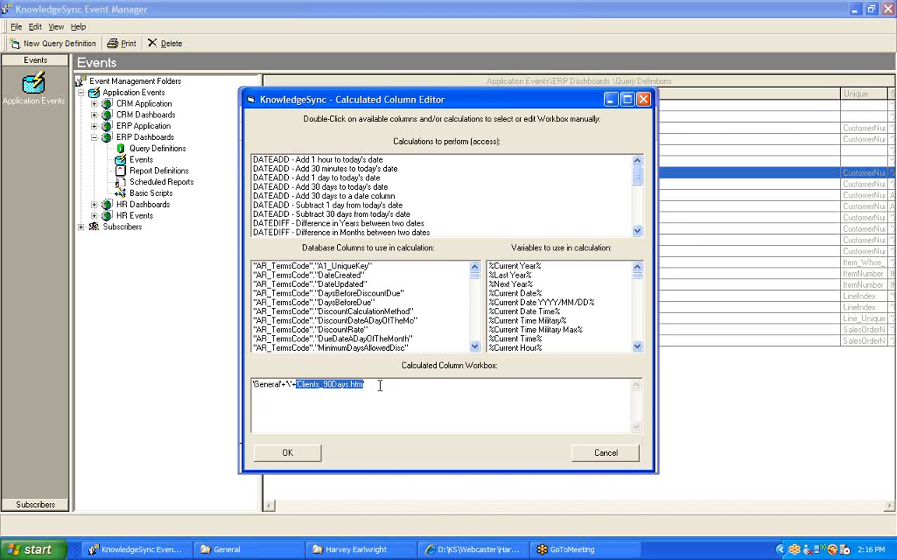
{"action": "left_click", "coordinate": [391, 385]}
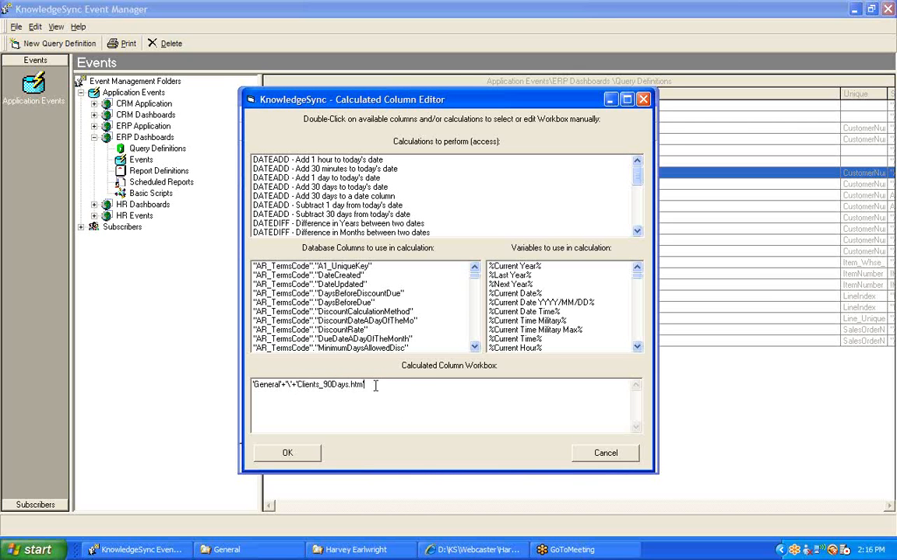
{"action": "left_click_drag", "start_coordinate": [369, 385], "coordinate": [249, 386]}
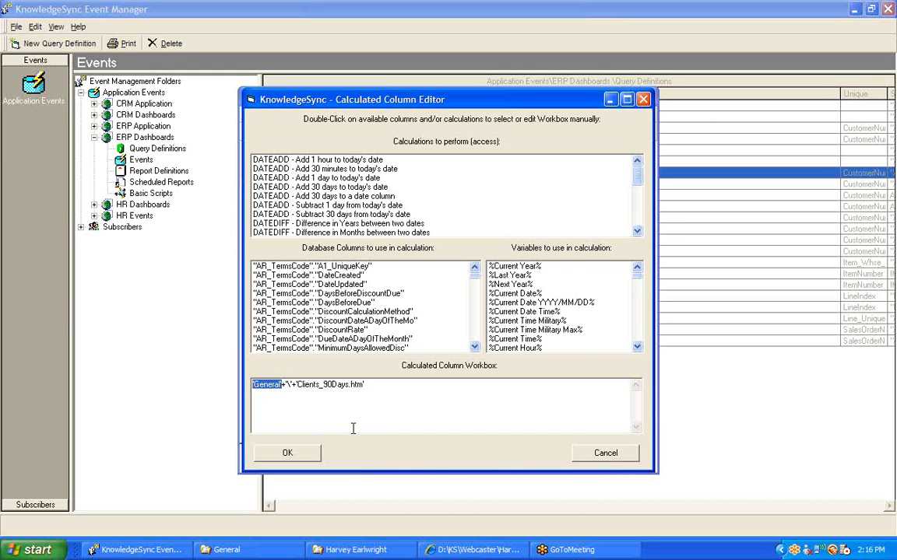
{"action": "left_click", "coordinate": [607, 458]}
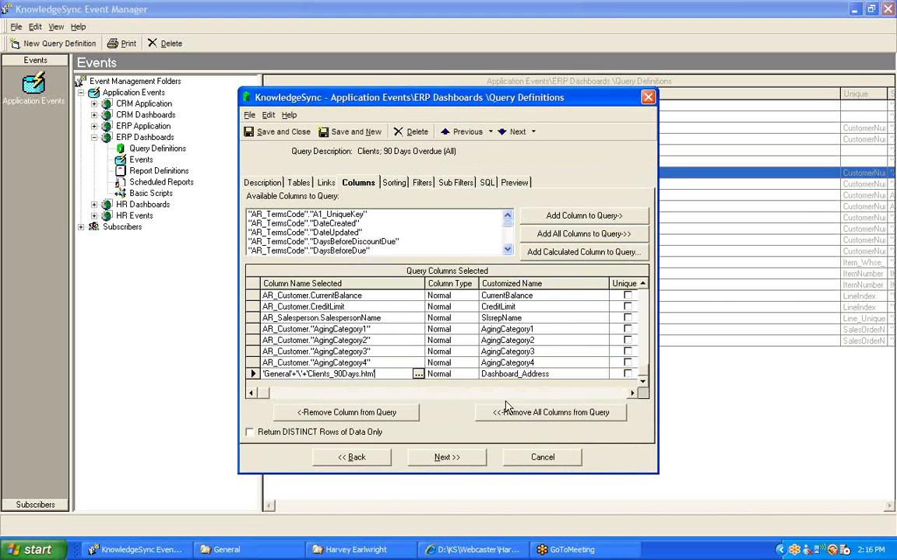
{"action": "left_click", "coordinate": [565, 375]}
{"action": "left_click_drag", "start_coordinate": [565, 376], "coordinate": [440, 379]}
Step: Review the query's sorting, filters and previewed data through to the Dashboard_Address column, and close the definition without saving
{"action": "left_click", "coordinate": [393, 184]}
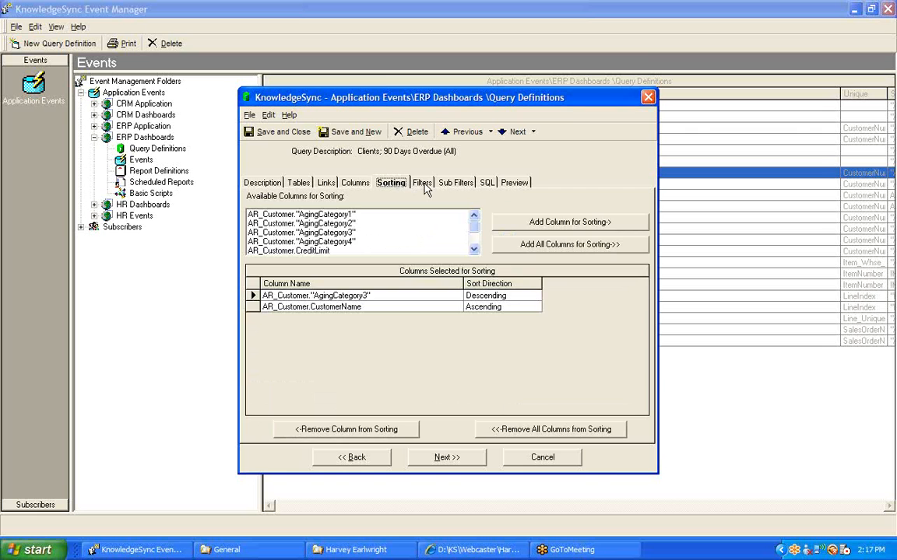
{"action": "left_click", "coordinate": [425, 187]}
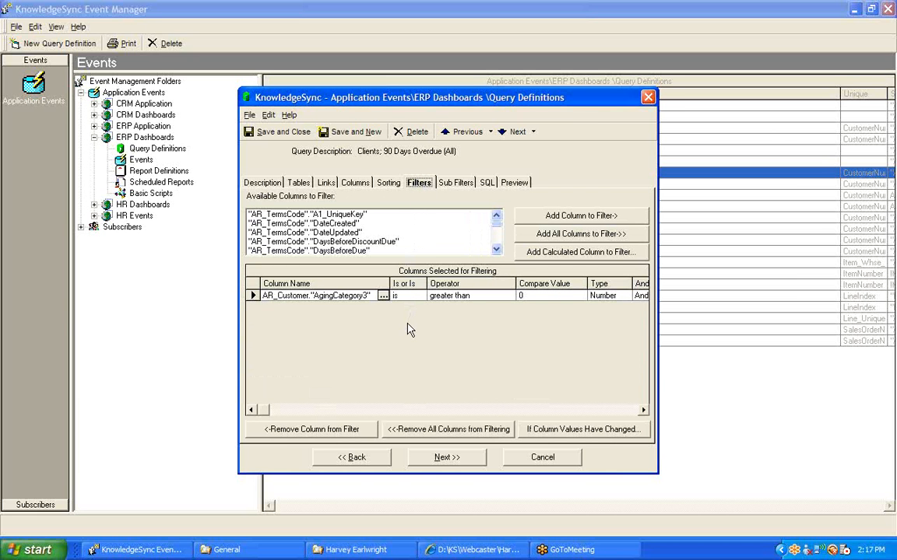
{"action": "left_click", "coordinate": [513, 186]}
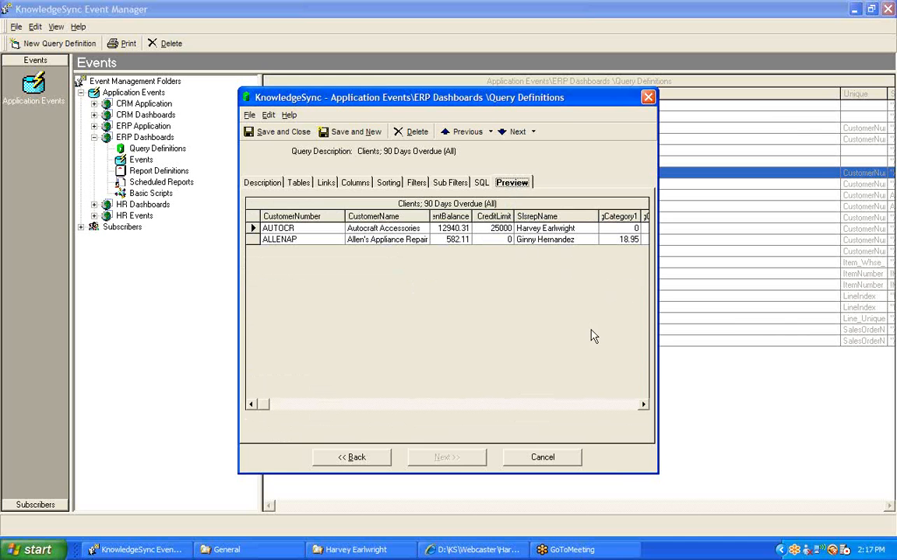
{"action": "left_click", "coordinate": [643, 405]}
{"action": "left_click", "coordinate": [642, 405]}
{"action": "left_click", "coordinate": [642, 406]}
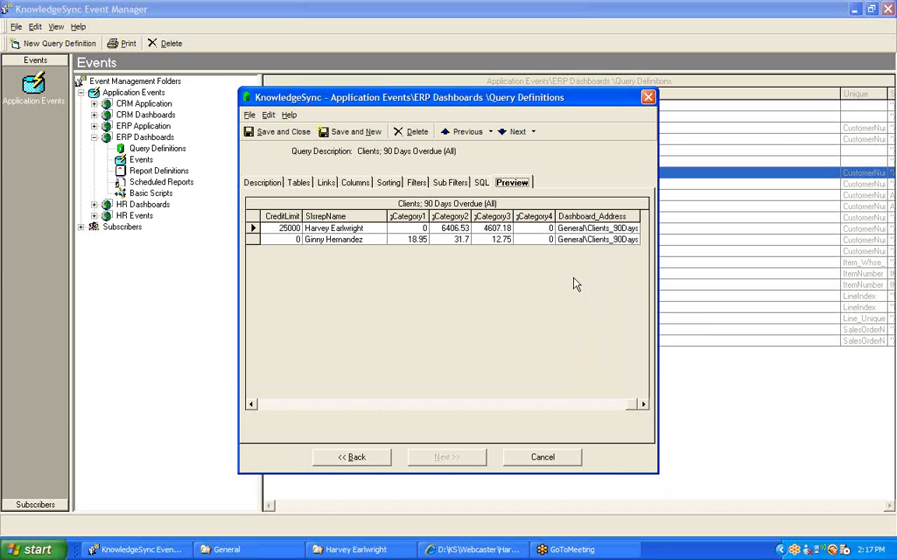
{"action": "left_click", "coordinate": [533, 455]}
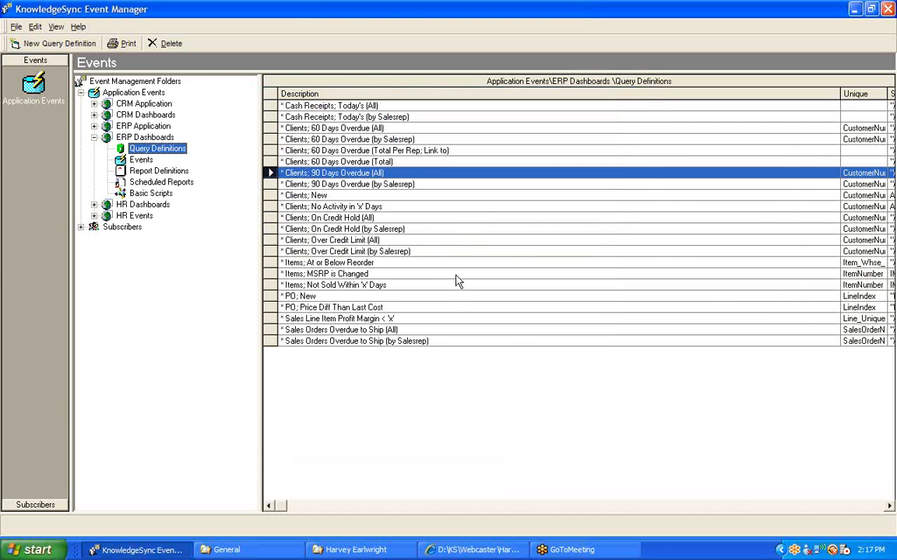
Step: Open the "Clients; 90 Days Overdue (by Salesrep)" query definition and review its tables and links
{"action": "left_click", "coordinate": [357, 185]}
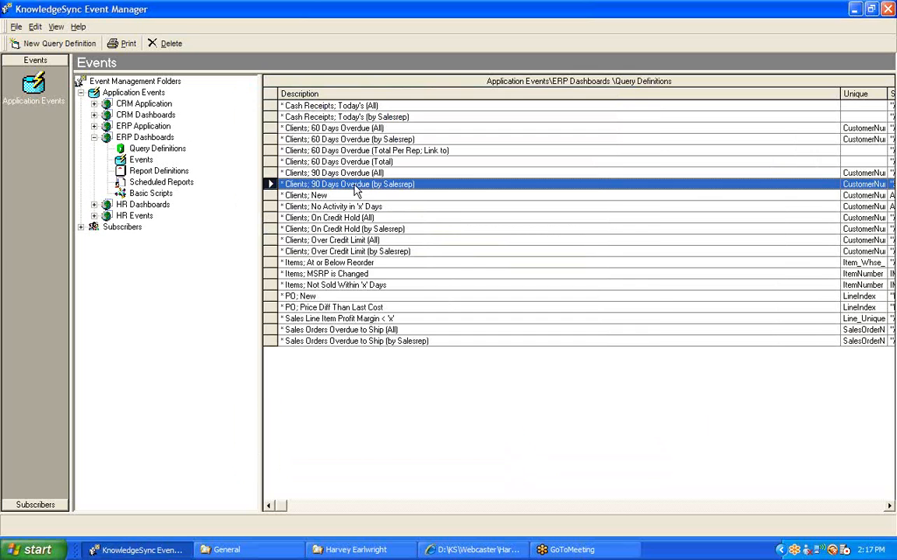
{"action": "double_click", "coordinate": [357, 187]}
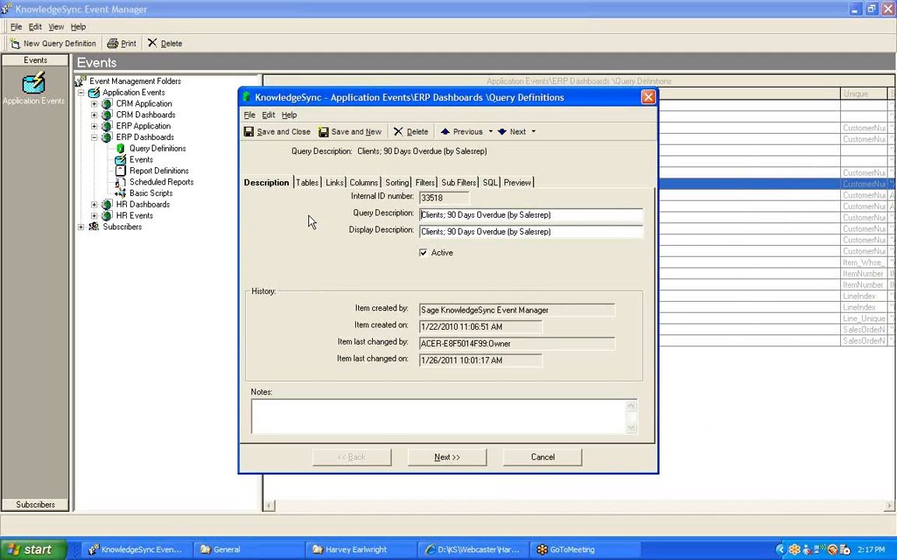
{"action": "left_click", "coordinate": [305, 184]}
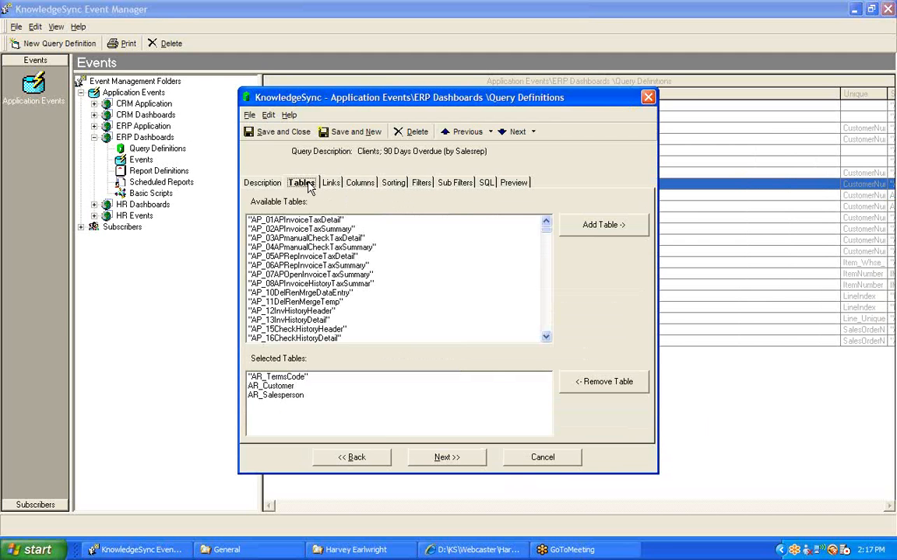
{"action": "left_click", "coordinate": [331, 184]}
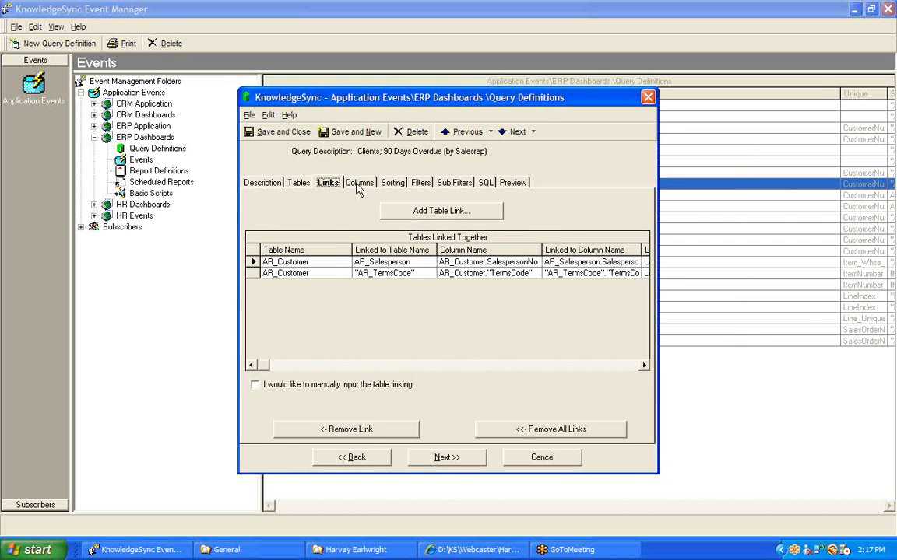
Step: Review the by-Salesrep query's selected columns and highlight the customized name Dashboard_Address
{"action": "left_click", "coordinate": [357, 185]}
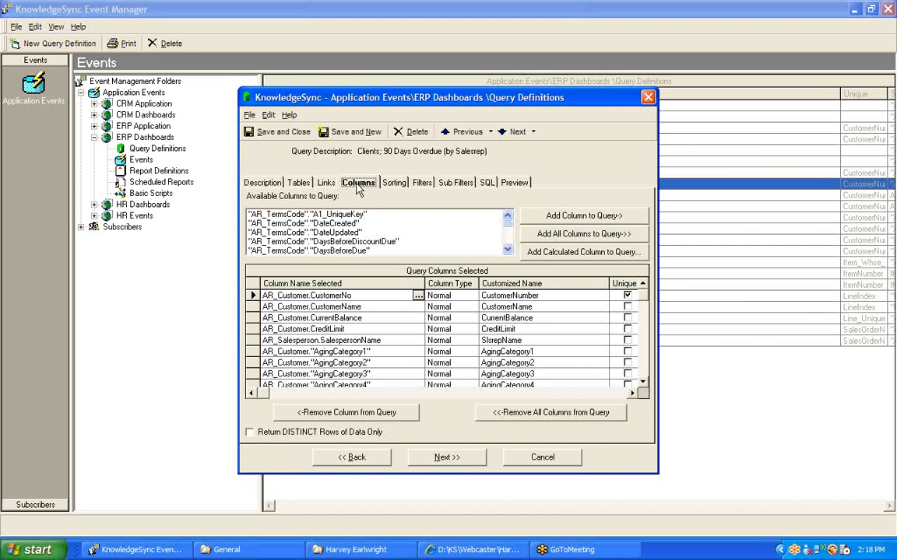
{"action": "left_click", "coordinate": [643, 382]}
{"action": "left_click", "coordinate": [643, 387]}
{"action": "left_click", "coordinate": [569, 374]}
{"action": "left_click_drag", "start_coordinate": [568, 373], "coordinate": [476, 375]}
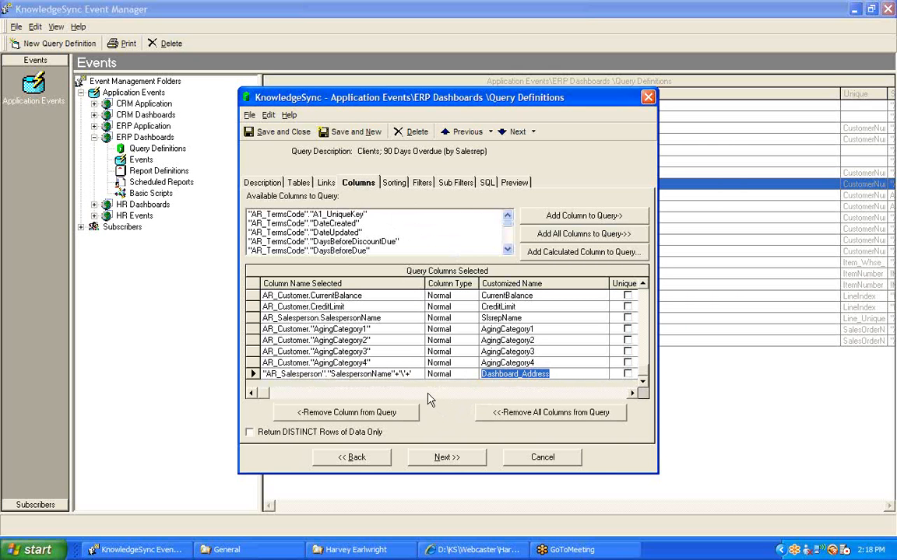
Step: Open the by-Salesrep Dashboard_Address formula in the Calculated Column Editor and examine its salesperson folder and file name parts
{"action": "double_click", "coordinate": [415, 374]}
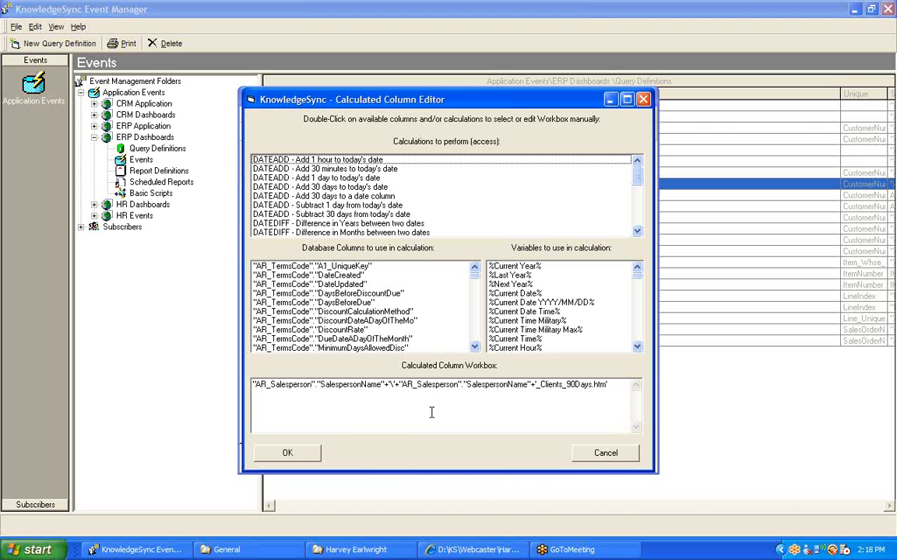
{"action": "left_click_drag", "start_coordinate": [384, 385], "coordinate": [253, 386]}
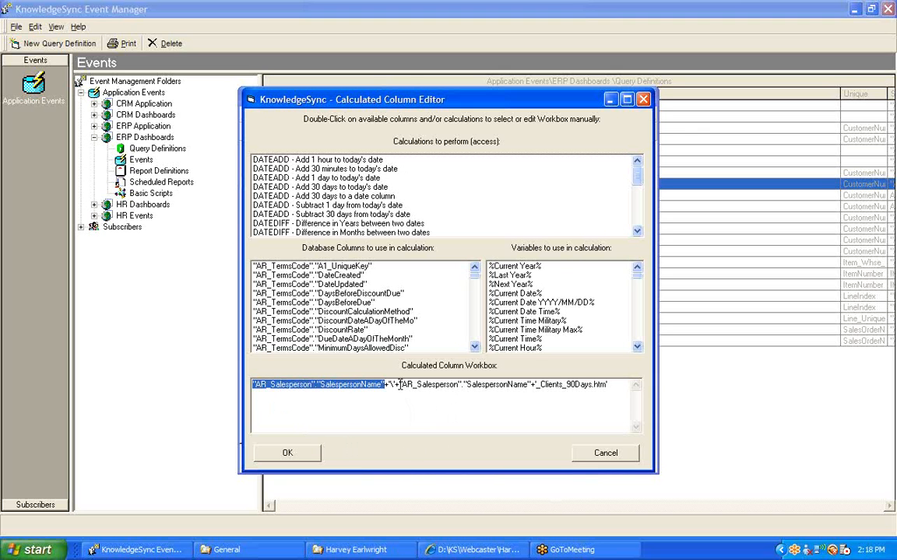
{"action": "left_click_drag", "start_coordinate": [398, 384], "coordinate": [604, 388]}
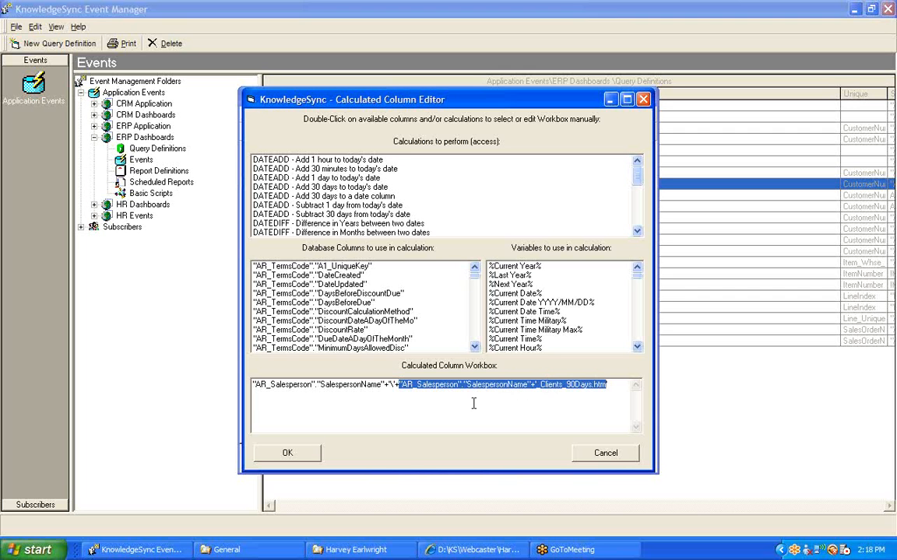
{"action": "left_click", "coordinate": [382, 385]}
{"action": "left_click_drag", "start_coordinate": [382, 386], "coordinate": [254, 385]}
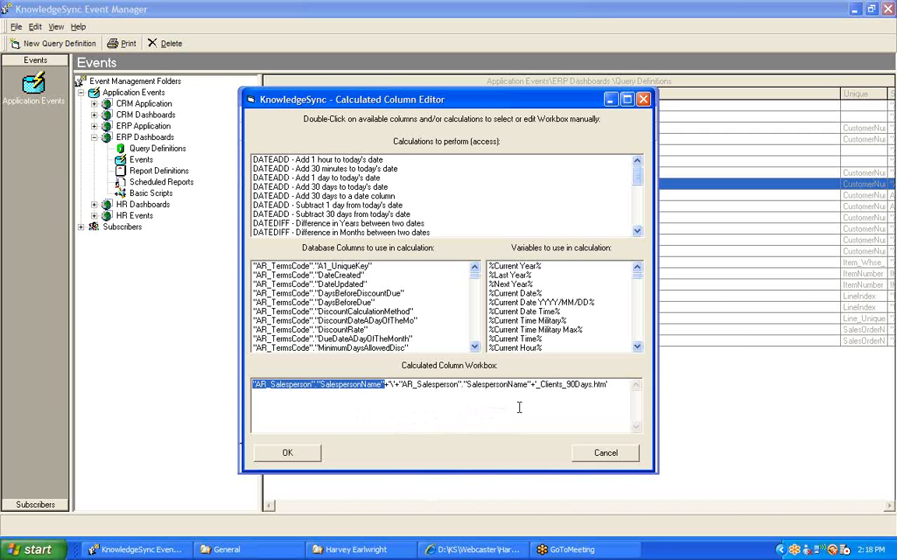
{"action": "left_click_drag", "start_coordinate": [532, 385], "coordinate": [406, 387]}
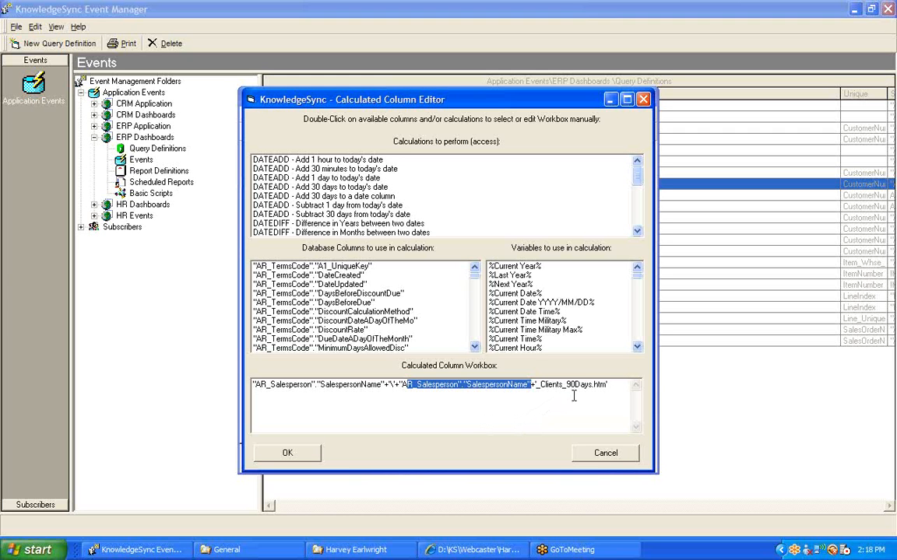
{"action": "left_click_drag", "start_coordinate": [611, 384], "coordinate": [249, 380]}
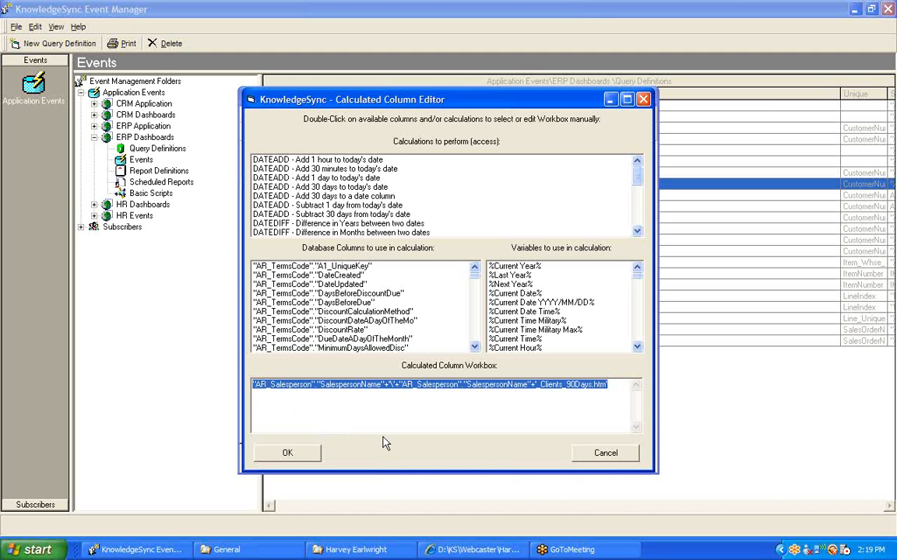
{"action": "left_click", "coordinate": [335, 404]}
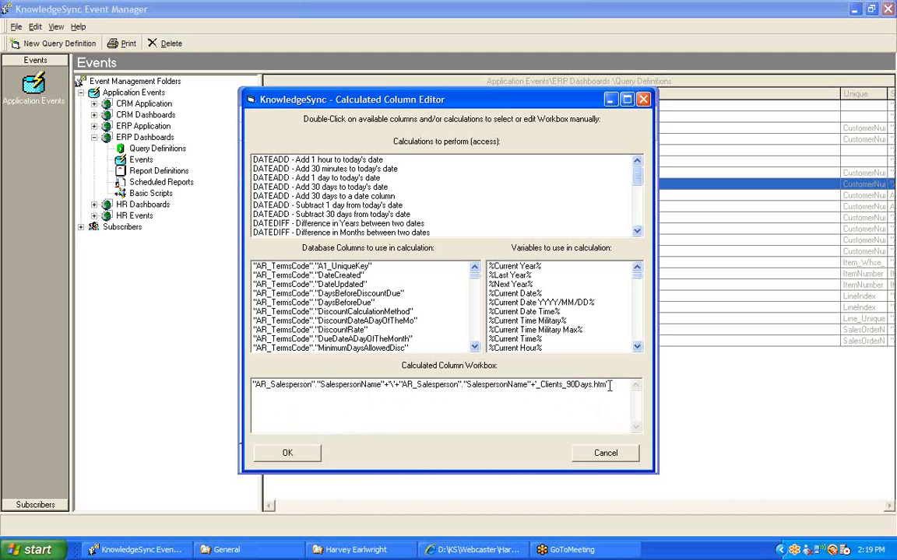
Step: Examine the whole Dashboard_Address formula and its file name portion, and leave the Calculated Column Editor without saving changes
{"action": "left_click_drag", "start_coordinate": [608, 385], "coordinate": [252, 384]}
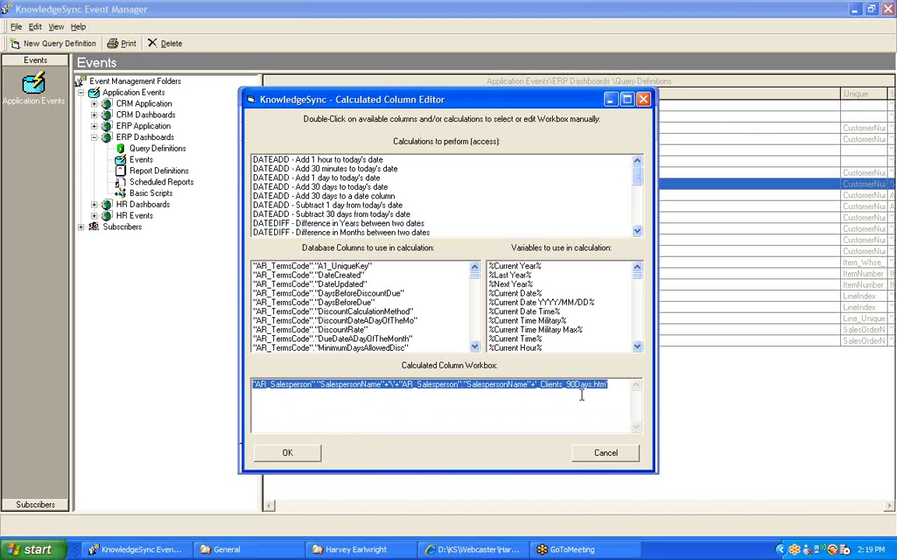
{"action": "left_click_drag", "start_coordinate": [610, 384], "coordinate": [402, 385]}
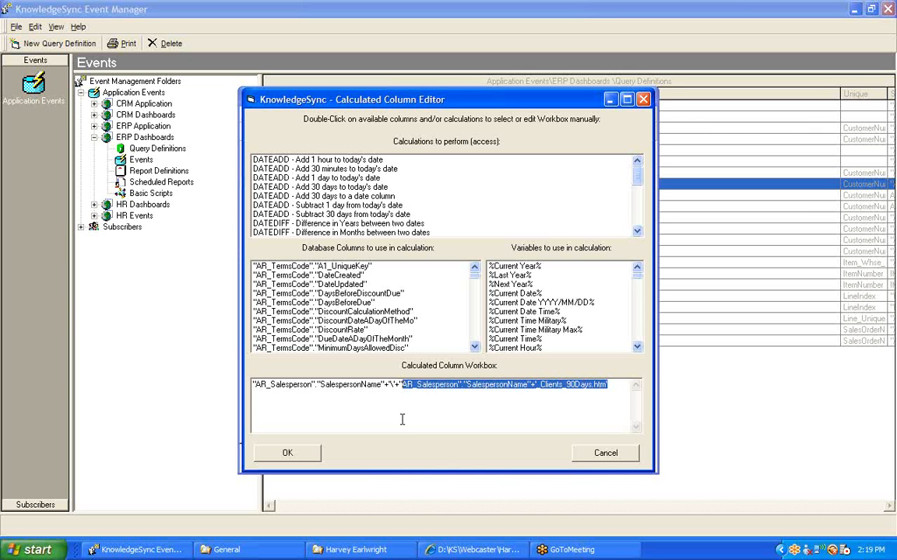
{"action": "left_click", "coordinate": [605, 455]}
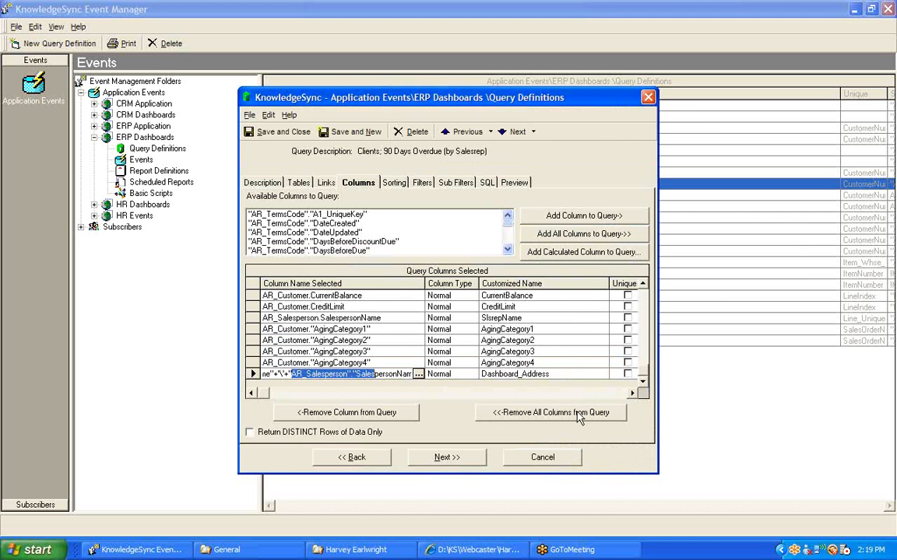
{"action": "left_click", "coordinate": [558, 375]}
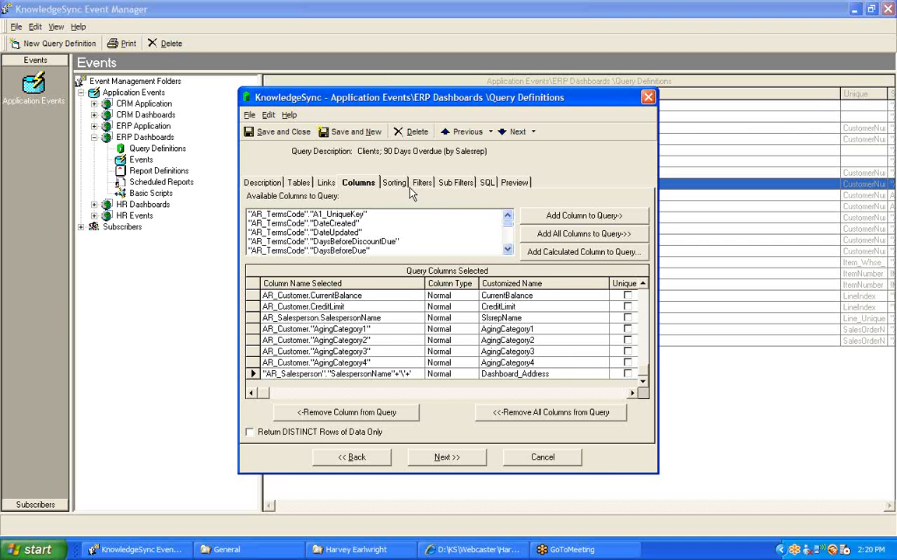
Step: Review the by-Salesrep query's sorting, highlight the SalespersonName sort row, and close the definition without saving
{"action": "left_click", "coordinate": [392, 185]}
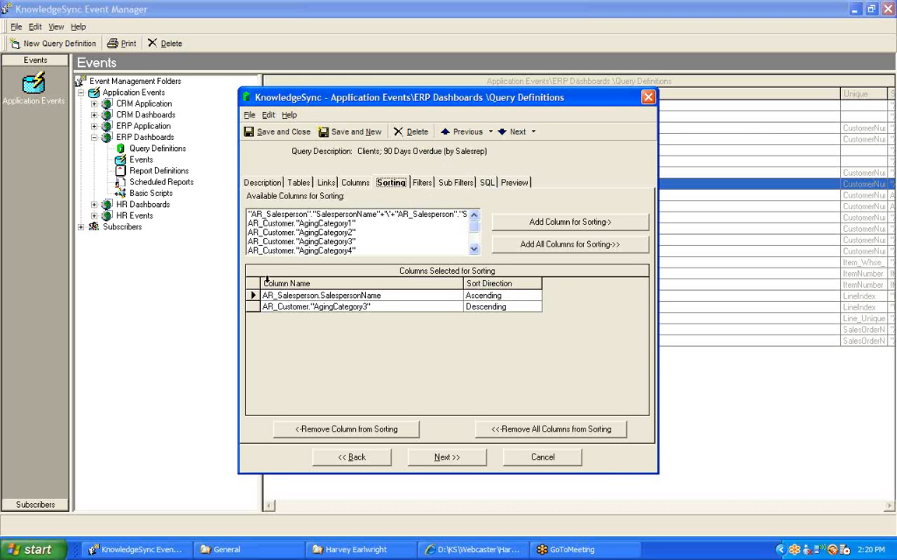
{"action": "left_click", "coordinate": [252, 296]}
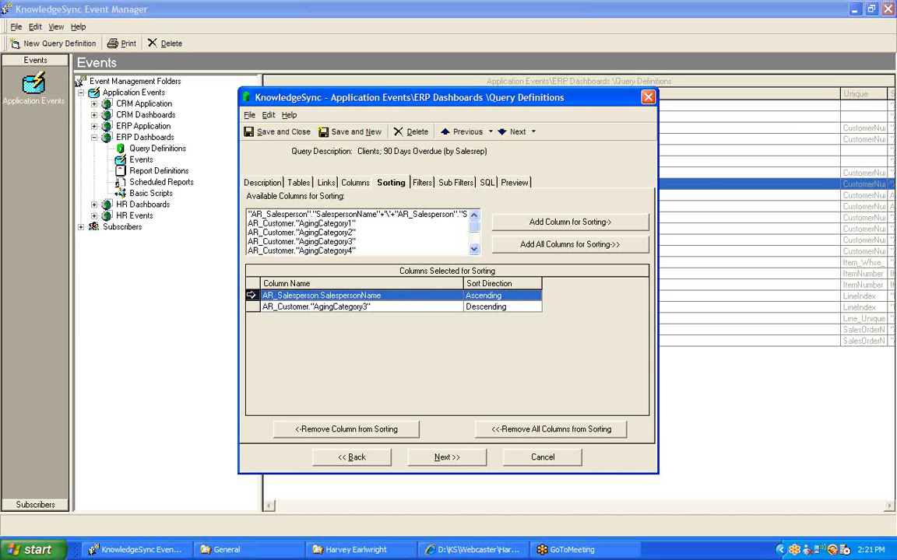
{"action": "left_click", "coordinate": [542, 457]}
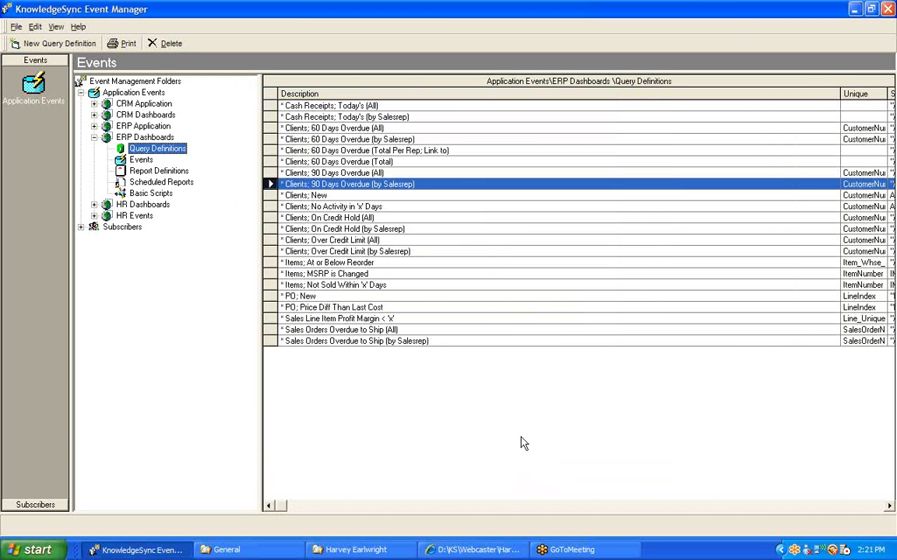
Step: Switch to Windows Explorer, examine the Webcaster General folder and its Clients_90Days dashboard file, and minimize that window
{"action": "left_click", "coordinate": [237, 550]}
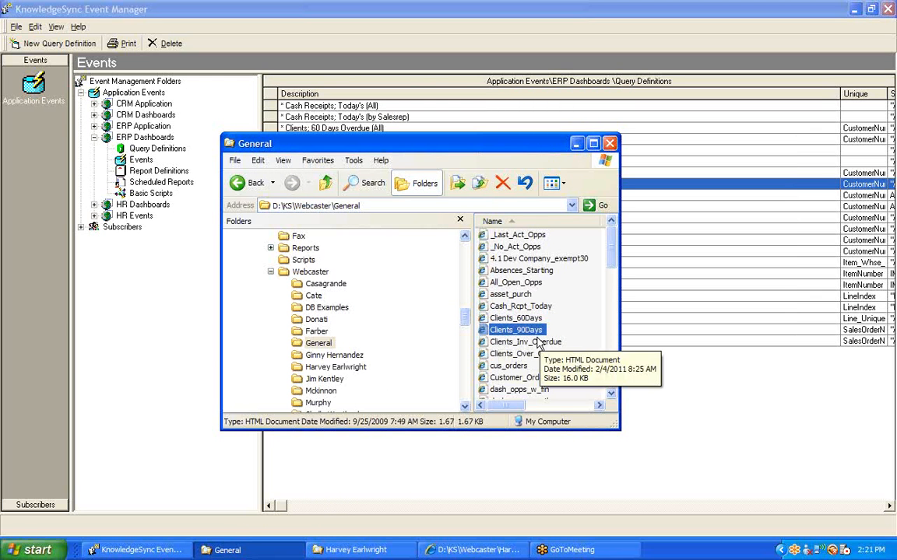
{"action": "left_click", "coordinate": [321, 344]}
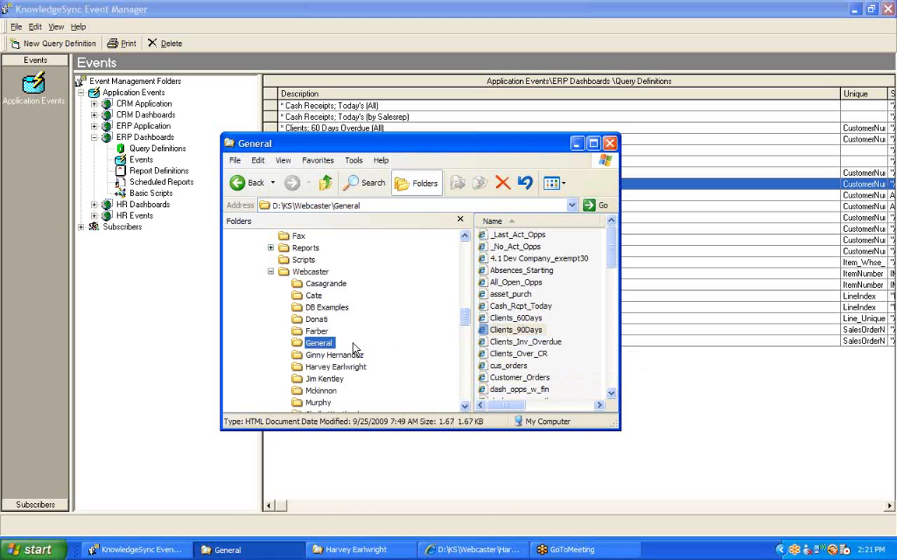
{"action": "left_click", "coordinate": [577, 144]}
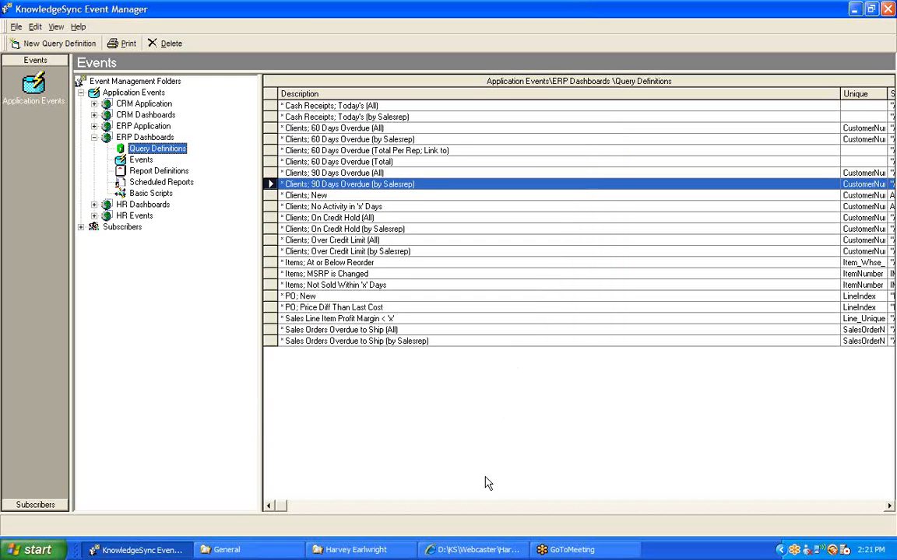
Step: Check the dashboard files in the salesperson's Webcaster folder, close it, and minimize Event Manager to view the open Clients_60Days dashboard
{"action": "left_click", "coordinate": [362, 550]}
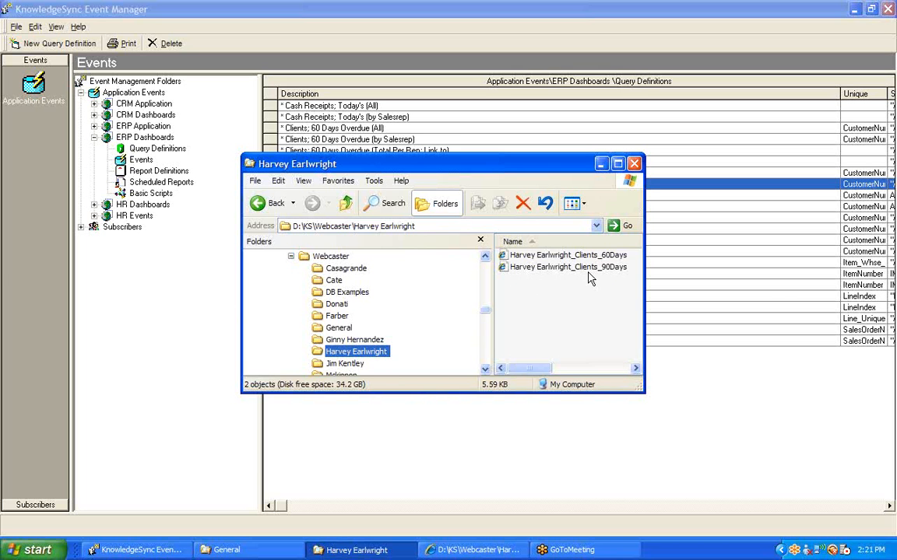
{"action": "left_click", "coordinate": [634, 164]}
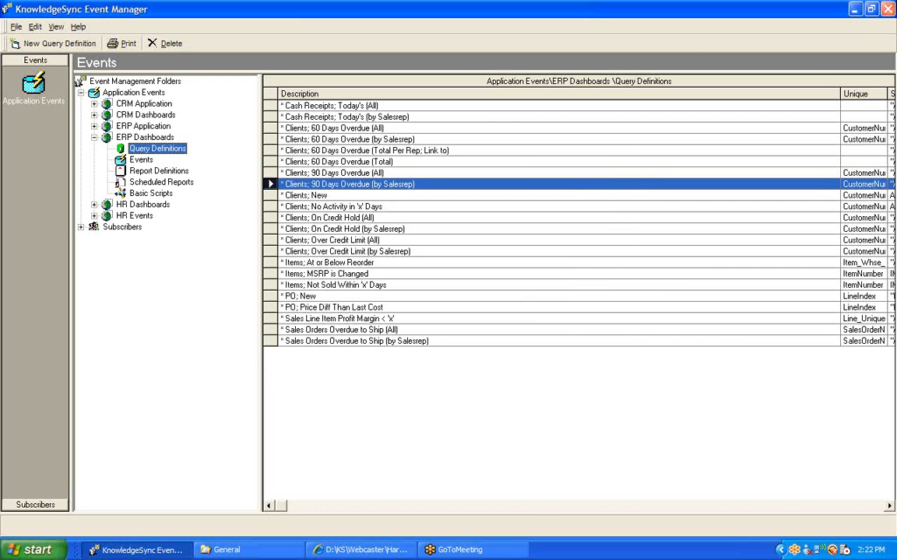
{"action": "left_click", "coordinate": [855, 9]}
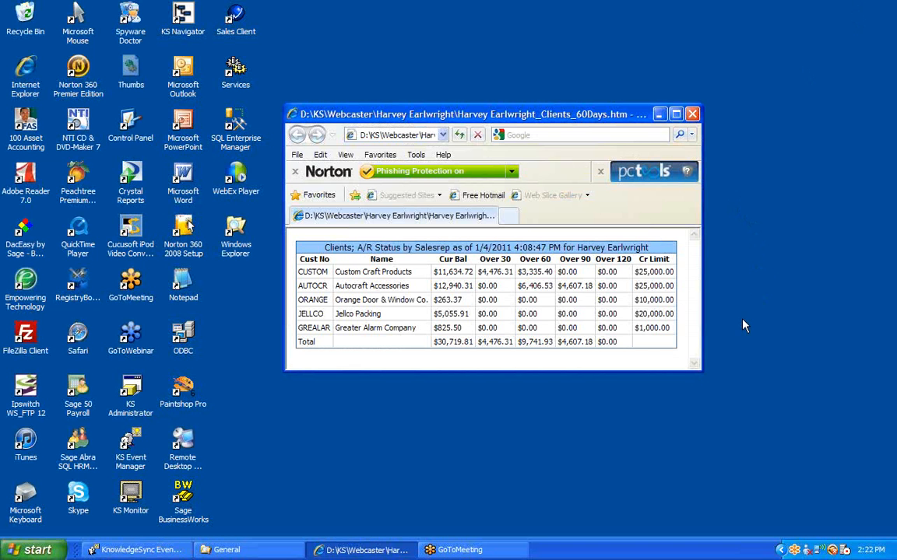
{"action": "left_click", "coordinate": [882, 30]}
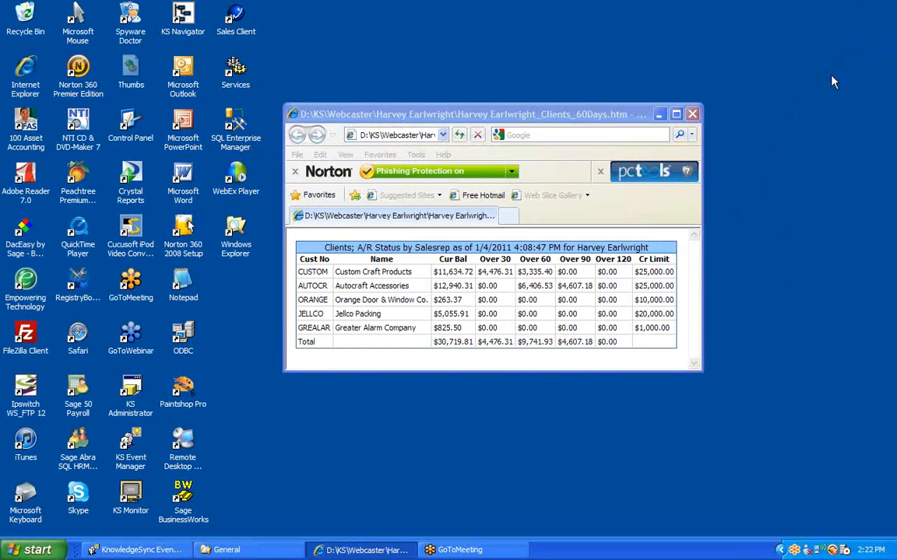